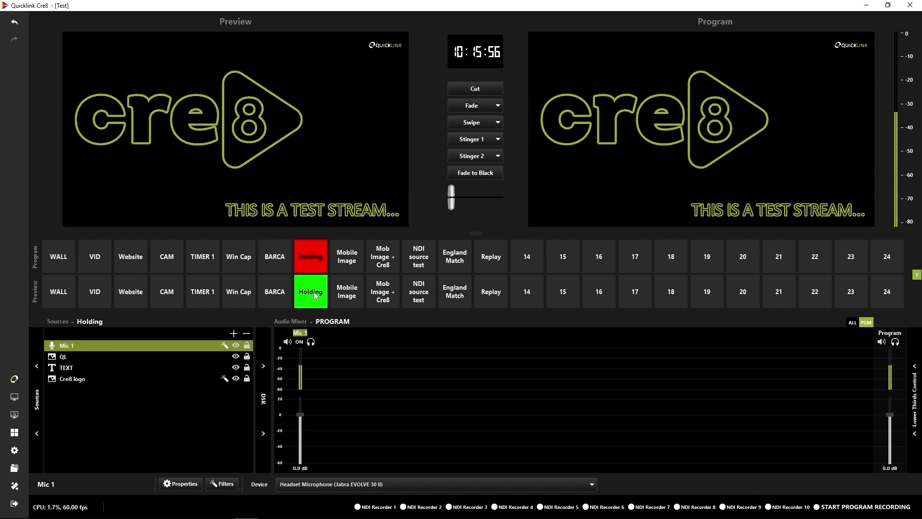
Preview the Mobile Image and Mob Image + Cre8 scenes, and return the preview to the Holding scene
{"action": "left_click", "coordinate": [349, 298]}
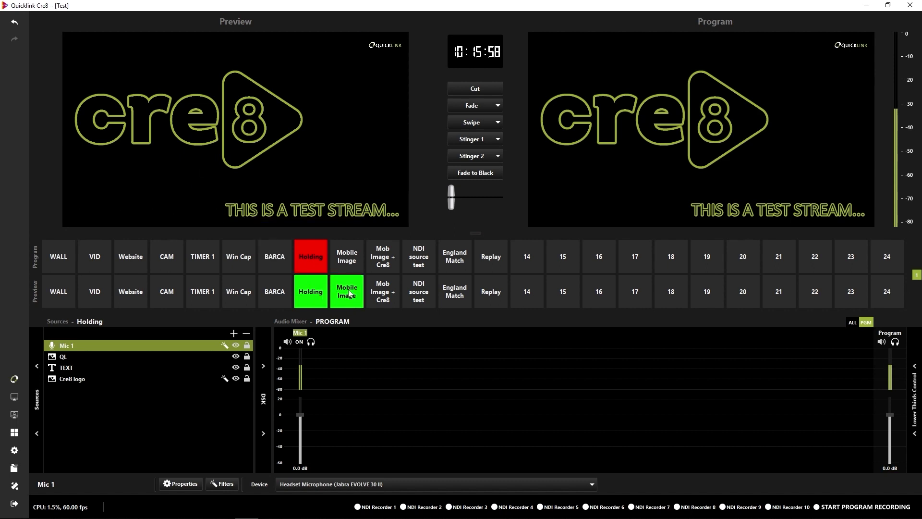
{"action": "left_click", "coordinate": [383, 291]}
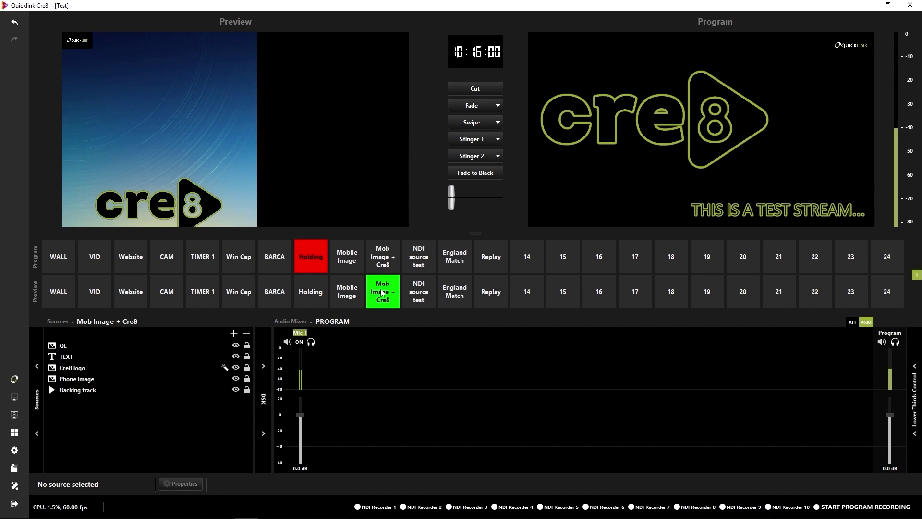
{"action": "left_click", "coordinate": [352, 293]}
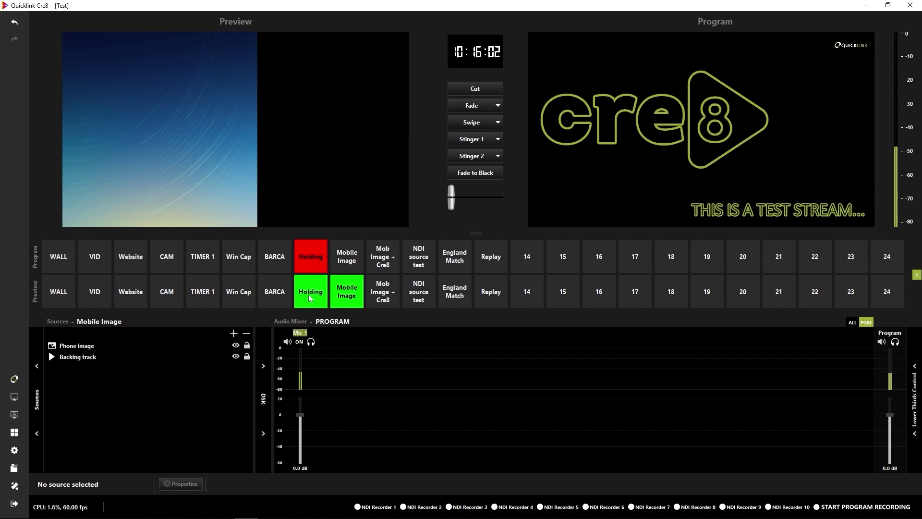
{"action": "left_click", "coordinate": [308, 294]}
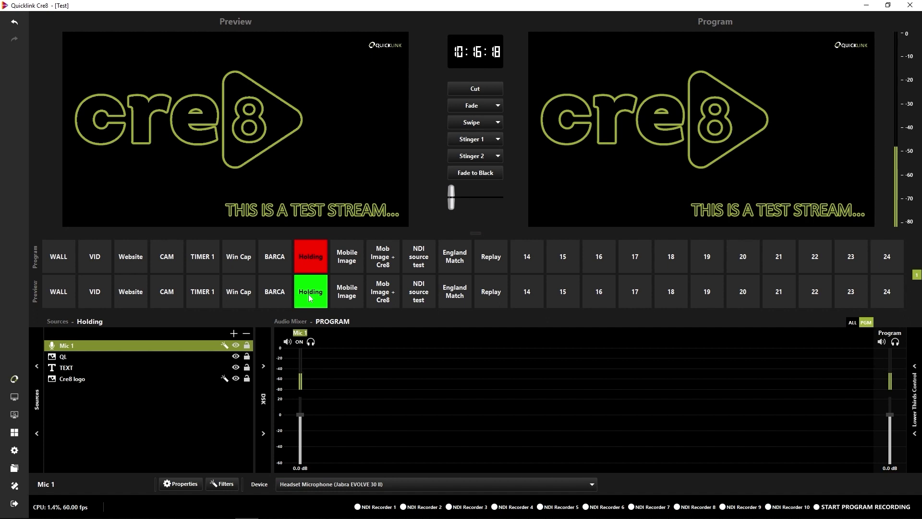
Set both the base and output video resolutions to 1920x1920 and apply the change
{"action": "left_click", "coordinate": [14, 451]}
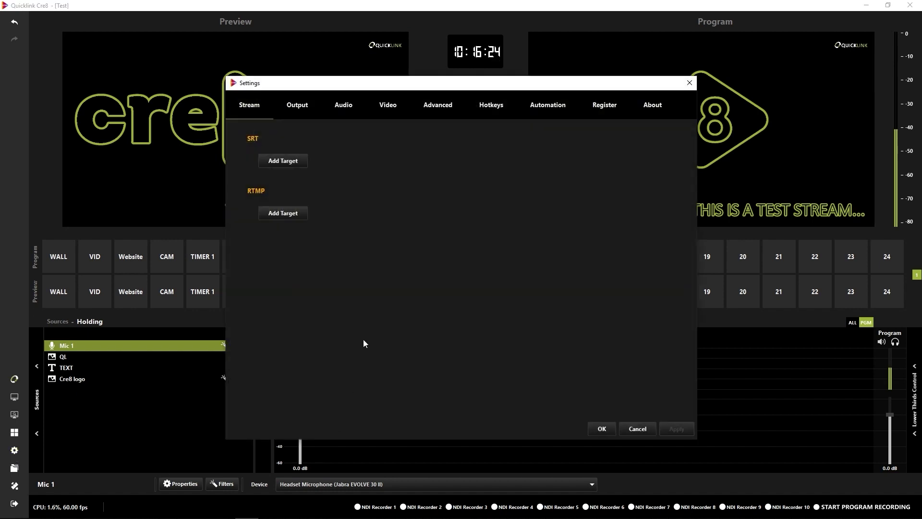
{"action": "left_click", "coordinate": [392, 111]}
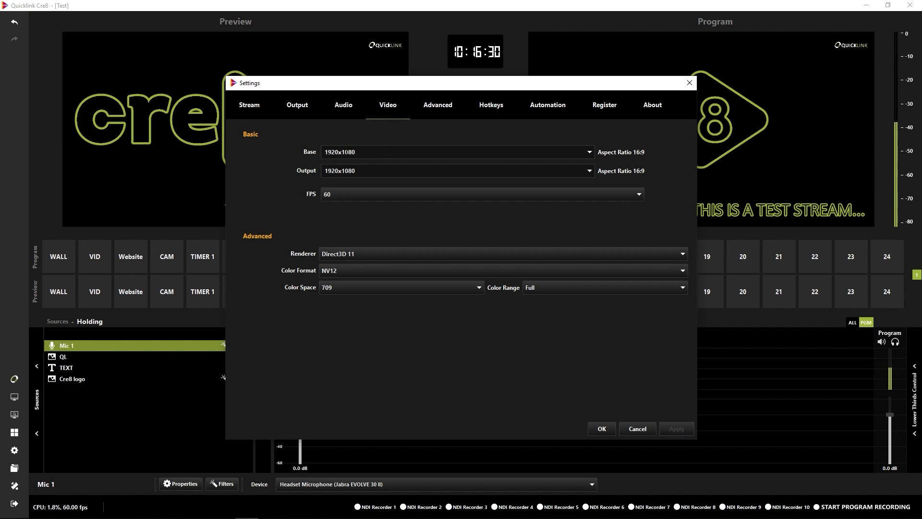
{"action": "left_click_drag", "start_coordinate": [345, 152], "coordinate": [390, 157]}
{"action": "type", "text": "920"}
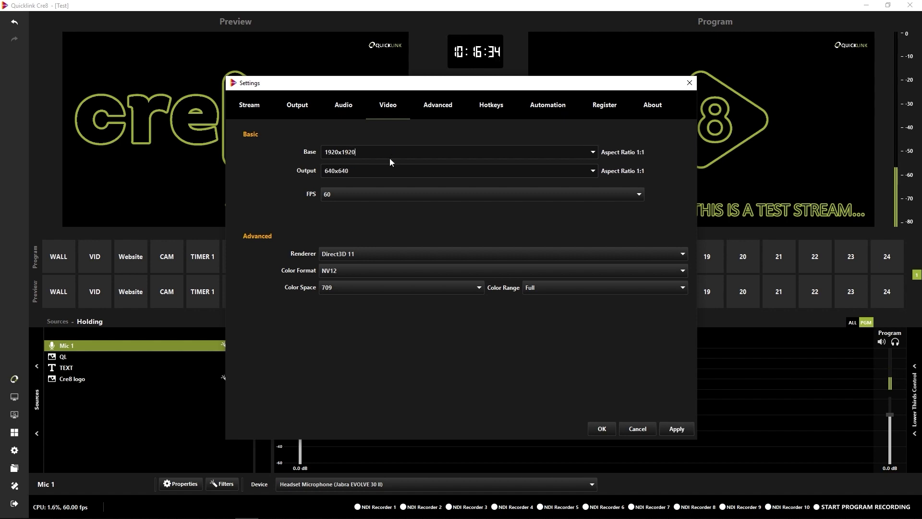
{"action": "left_click_drag", "start_coordinate": [383, 169], "coordinate": [312, 165]}
{"action": "type", "text": "1920x1920"}
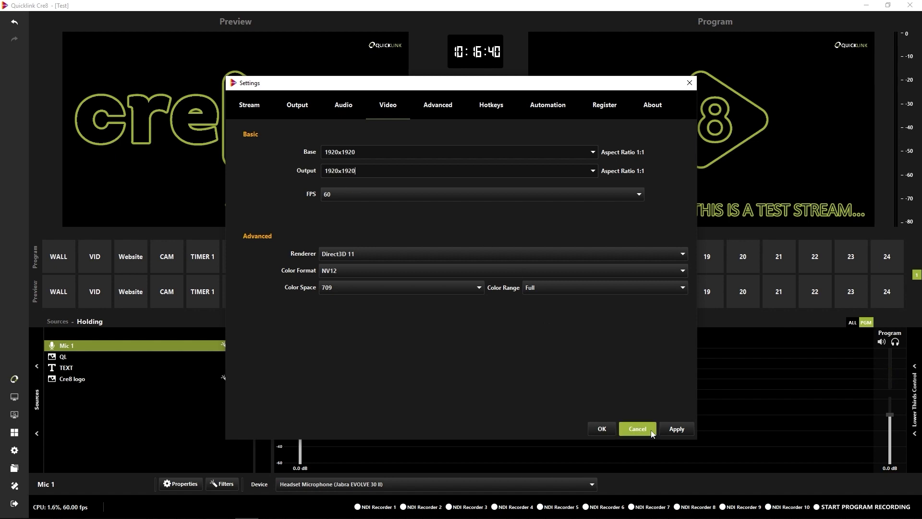
{"action": "left_click", "coordinate": [685, 428]}
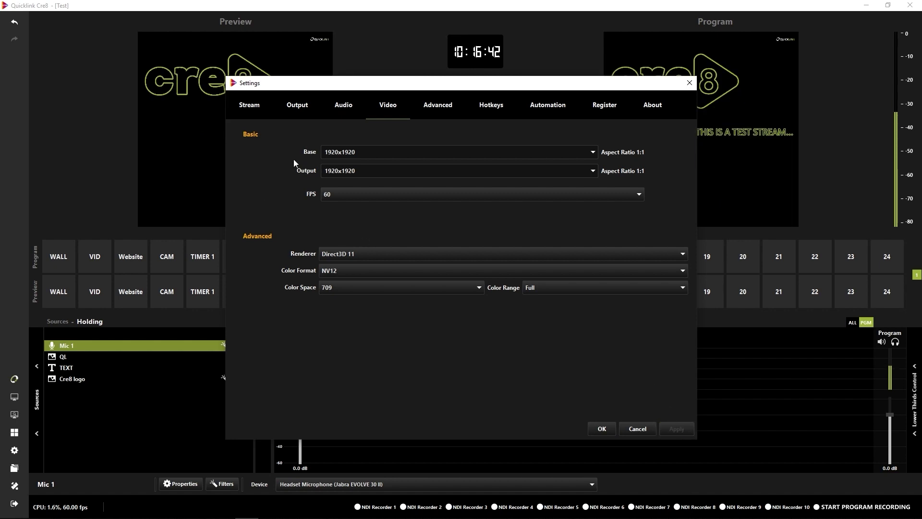
{"action": "left_click_drag", "start_coordinate": [303, 89], "coordinate": [426, 133]}
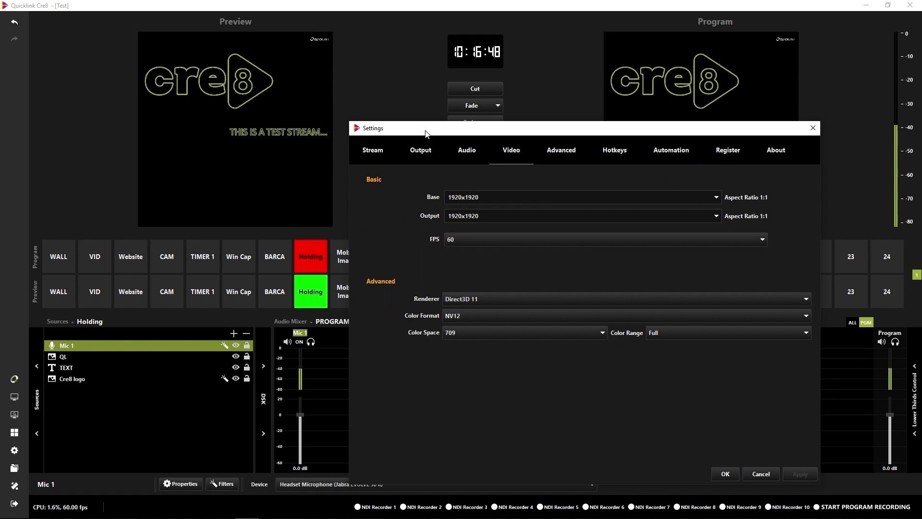
{"action": "left_click_drag", "start_coordinate": [426, 133], "coordinate": [301, 82]}
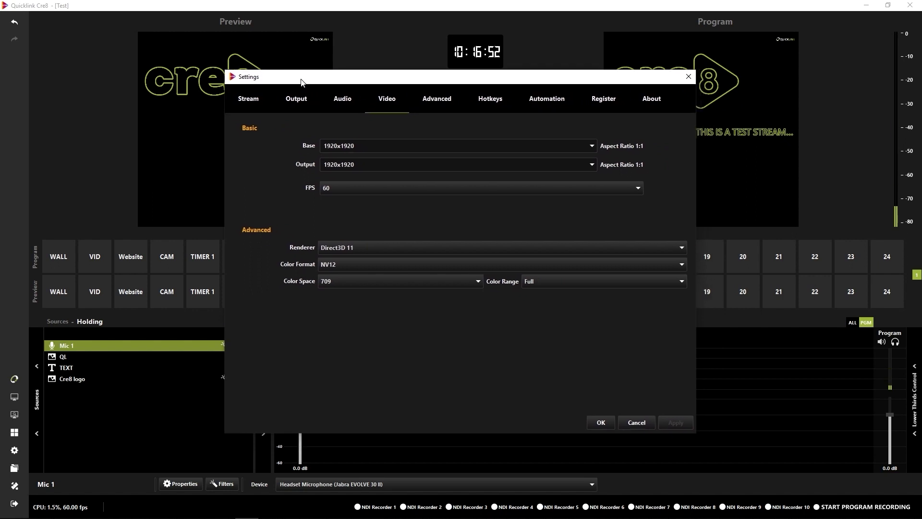
Assign Mix1 as the video of the first unassigned output in the output configuration and save the settings
{"action": "left_click", "coordinate": [437, 101]}
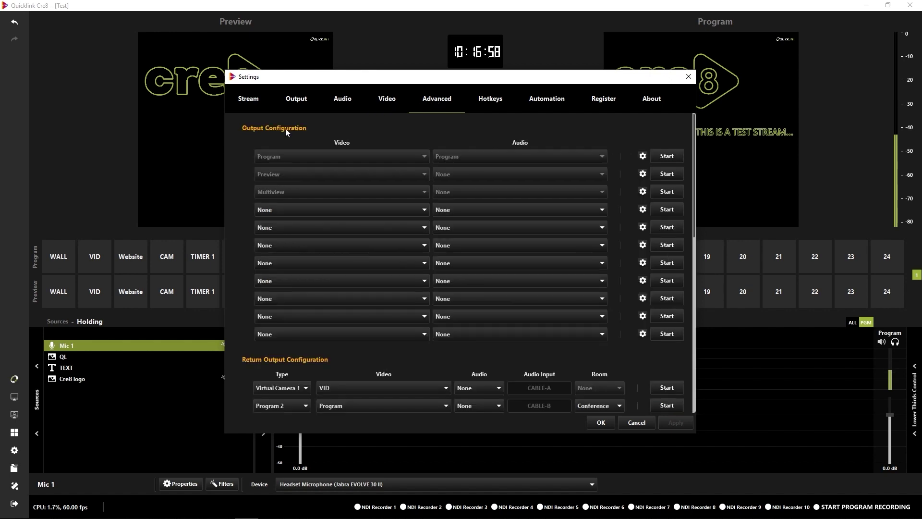
{"action": "left_click", "coordinate": [357, 210]}
{"action": "left_click", "coordinate": [346, 260]}
{"action": "left_click", "coordinate": [669, 421]}
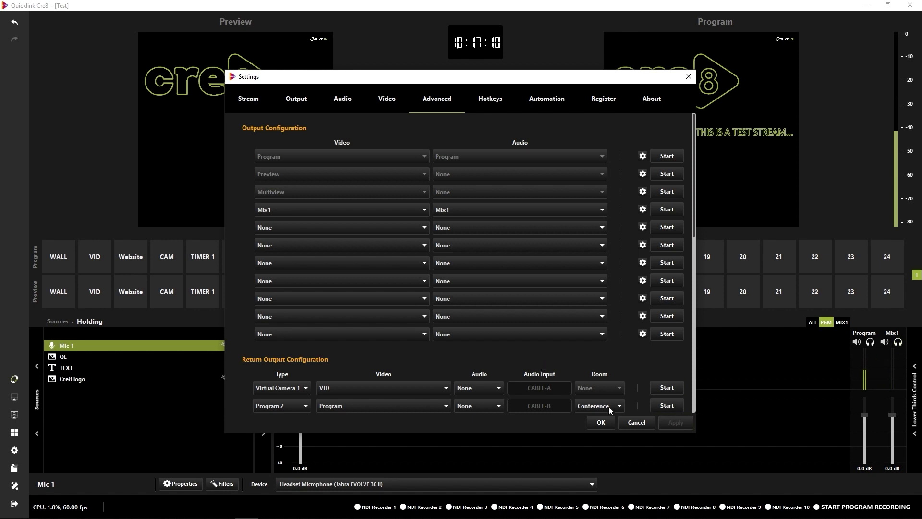
{"action": "left_click", "coordinate": [601, 423]}
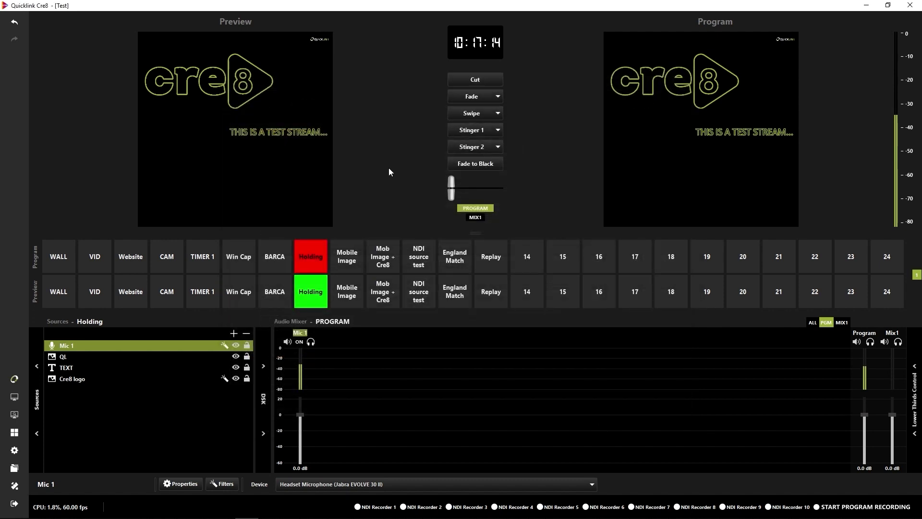
Put the Mob Image + Cre8 scene live on Mix1 with Mobile Image in preview, and return to the Program mix
{"action": "left_click", "coordinate": [476, 217]}
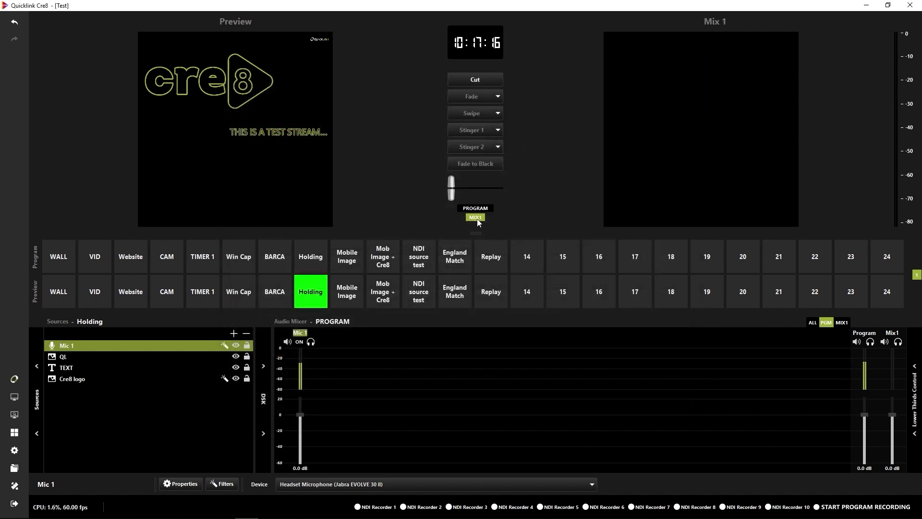
{"action": "left_click", "coordinate": [347, 295]}
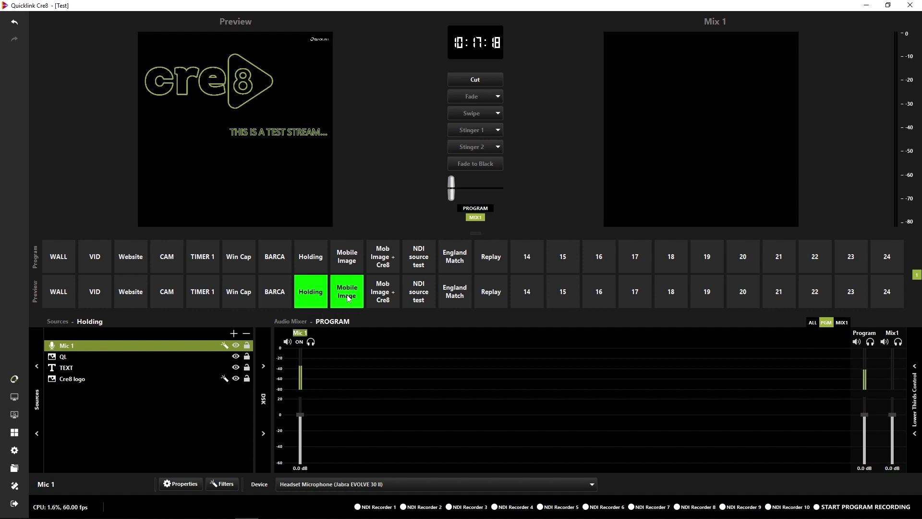
{"action": "left_click", "coordinate": [384, 254]}
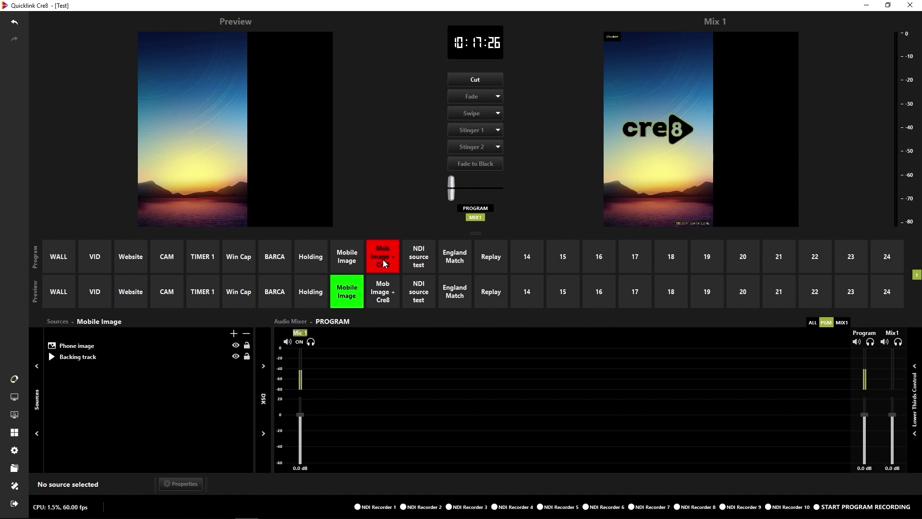
{"action": "left_click", "coordinate": [476, 209]}
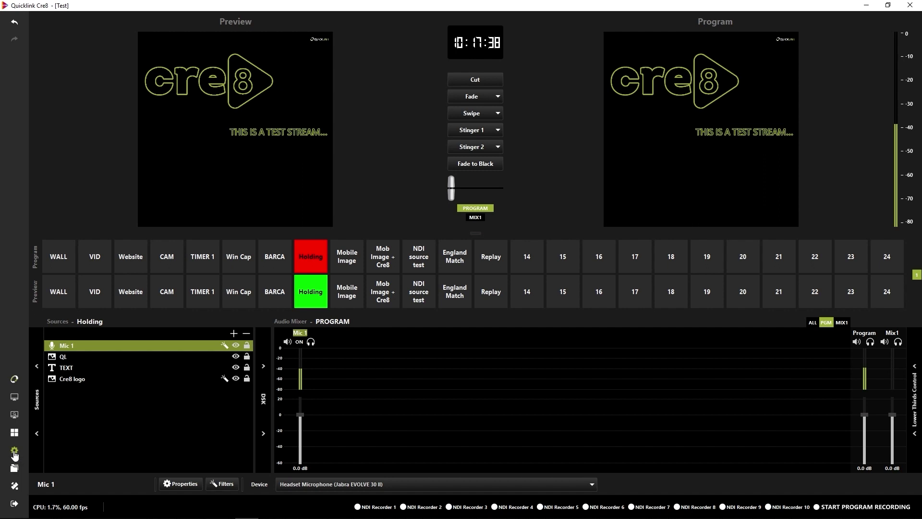
Add a new RTMP streaming target named Youtube Stream
{"action": "left_click", "coordinate": [14, 452]}
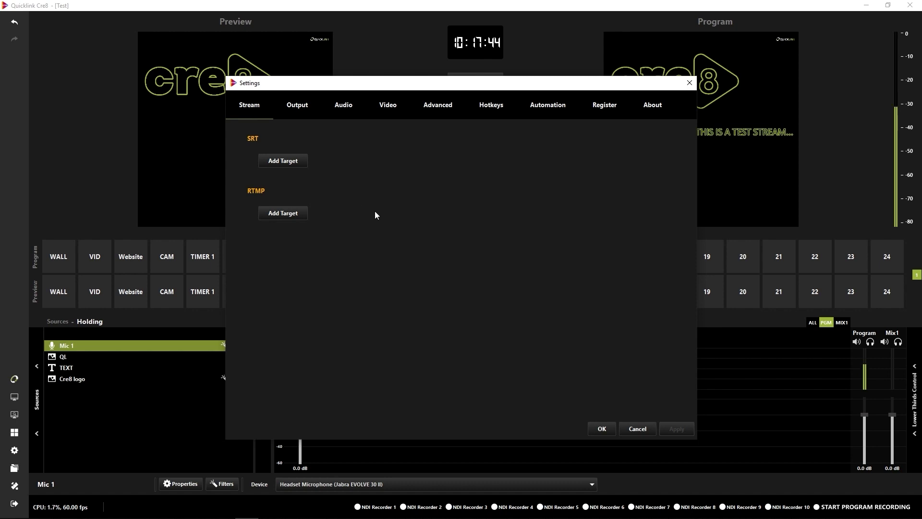
{"action": "left_click", "coordinate": [297, 215]}
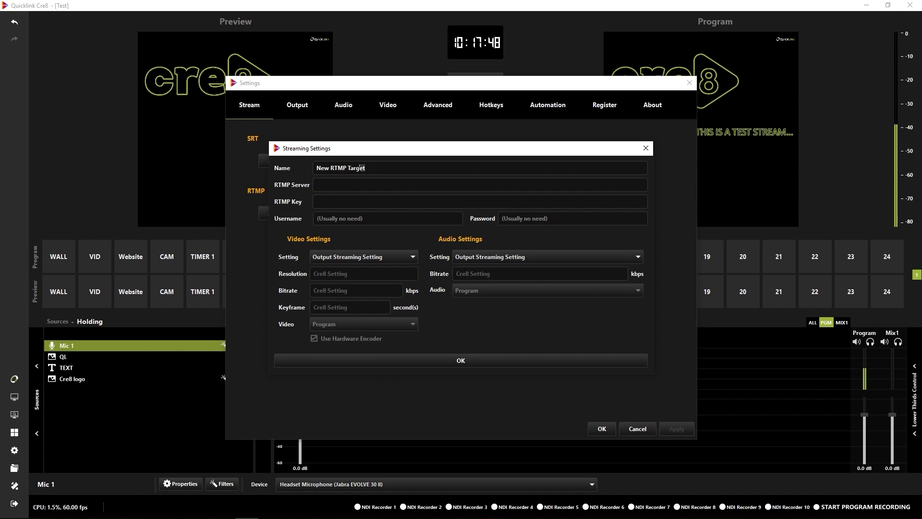
{"action": "left_click_drag", "start_coordinate": [363, 167], "coordinate": [294, 166]}
{"action": "type", "text": "Youtube Stream"}
Copy the stream URL rtmp://a.rtmp.youtube.com/live2 from YouTube Studio in Chrome into the target's RTMP server field in Cre8
{"action": "left_click", "coordinate": [346, 184]}
{"action": "key", "text": "super+Tab"}
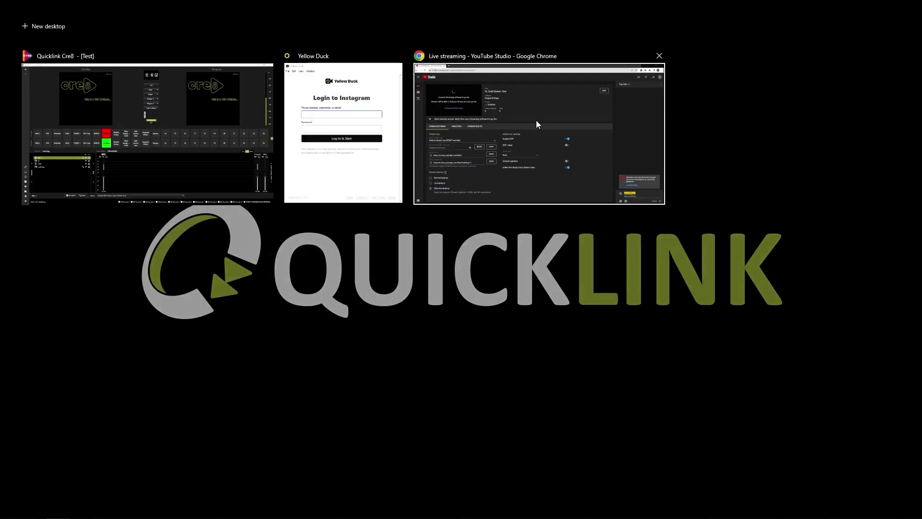
{"action": "left_click", "coordinate": [536, 120]}
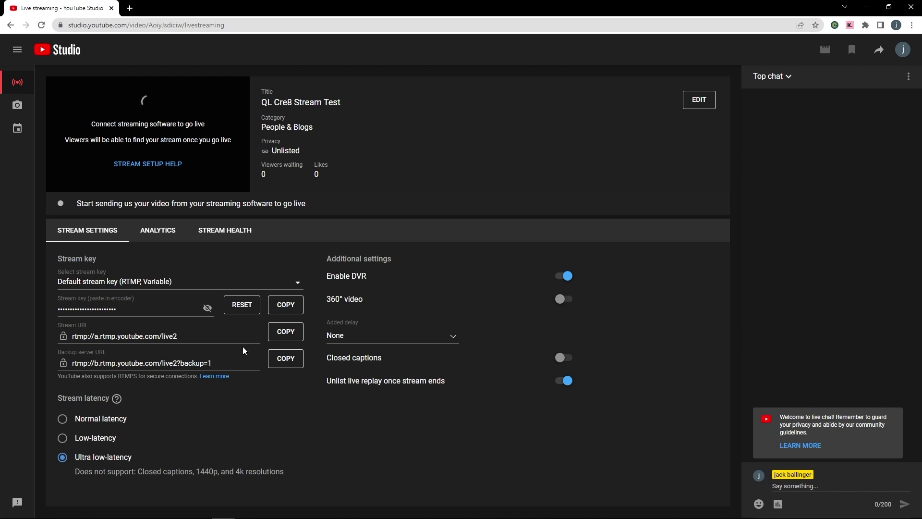
{"action": "left_click", "coordinate": [286, 337]}
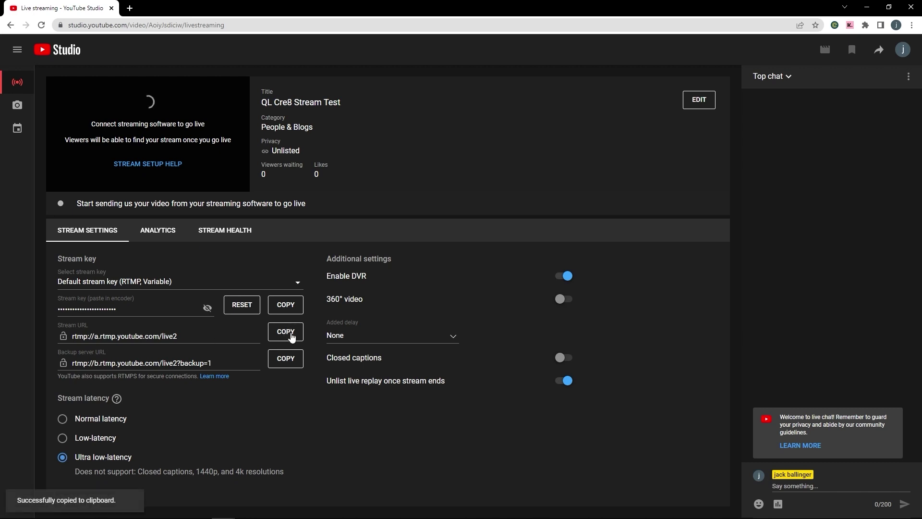
{"action": "key", "text": "super+Tab"}
{"action": "left_click", "coordinate": [421, 183]}
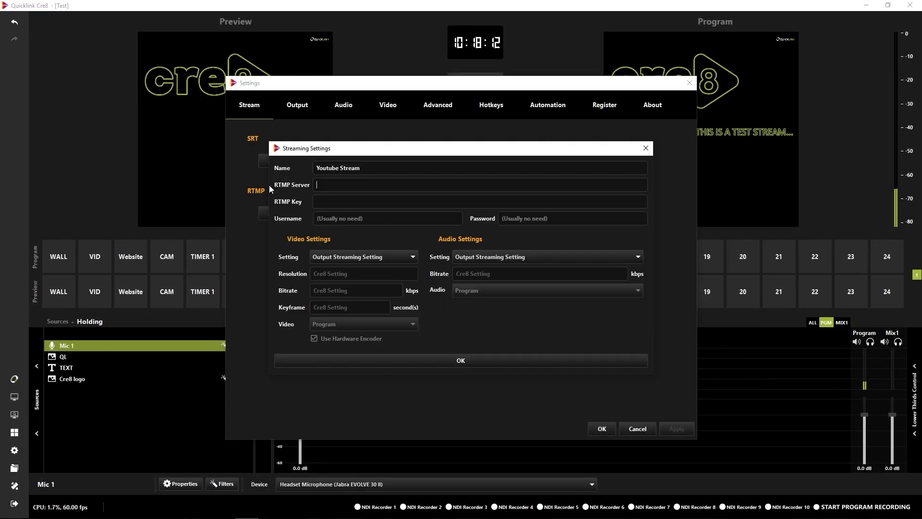
{"action": "right_click", "coordinate": [332, 183]}
{"action": "left_click", "coordinate": [355, 232]}
Copy the stream key from YouTube Studio in Chrome and paste it as the Youtube Stream target's RTMP key in Cre8
{"action": "left_click", "coordinate": [333, 202]}
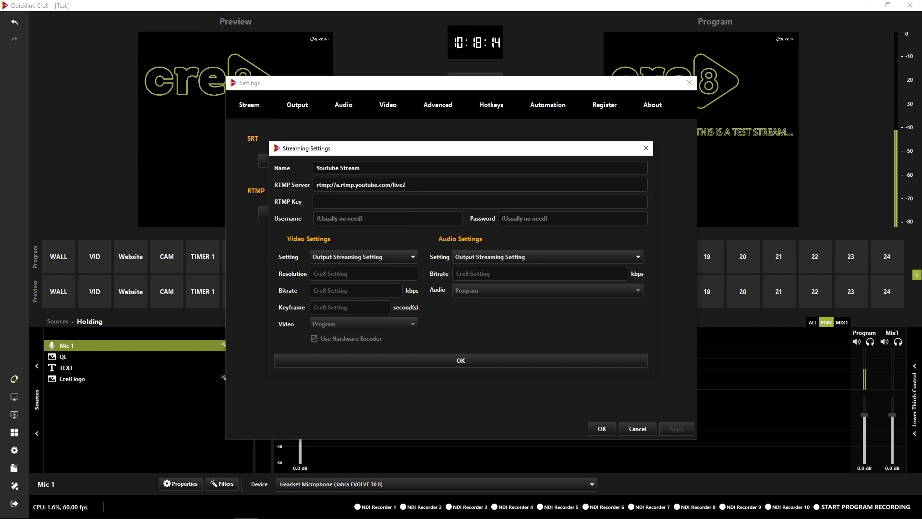
{"action": "key", "text": "super+Tab"}
{"action": "left_click", "coordinate": [341, 158]}
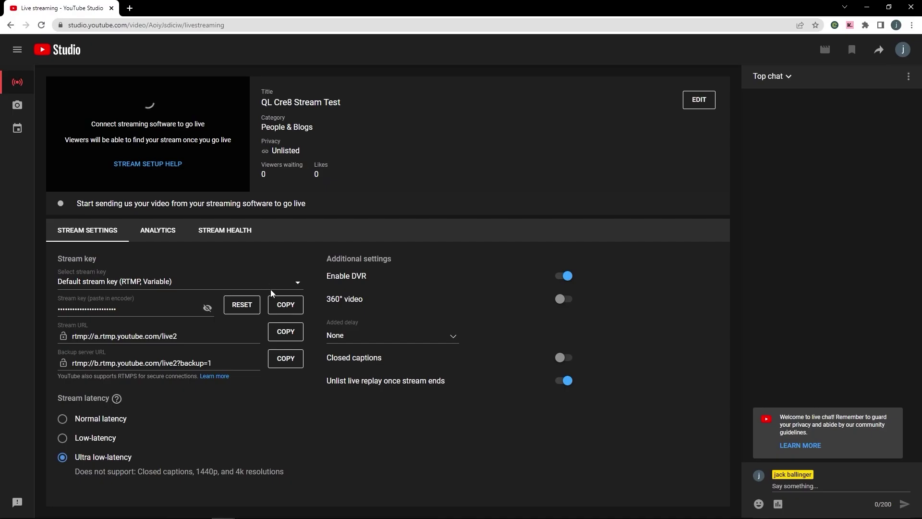
{"action": "left_click", "coordinate": [281, 309]}
{"action": "key", "text": "super+Tab"}
{"action": "left_click", "coordinate": [344, 178]}
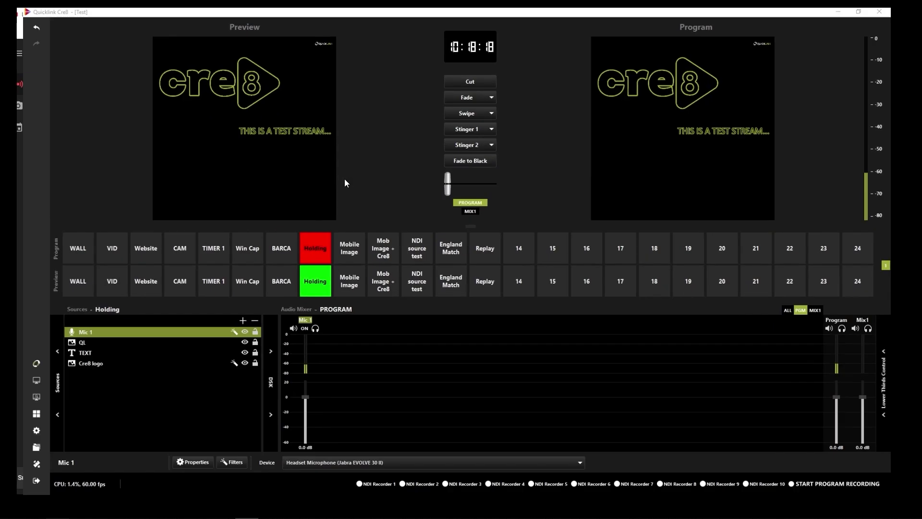
{"action": "right_click", "coordinate": [330, 202]}
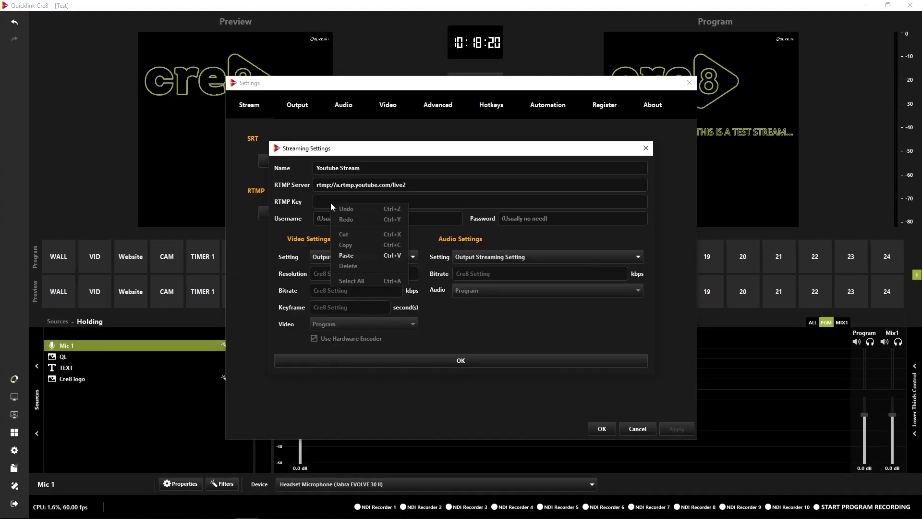
{"action": "left_click", "coordinate": [356, 252]}
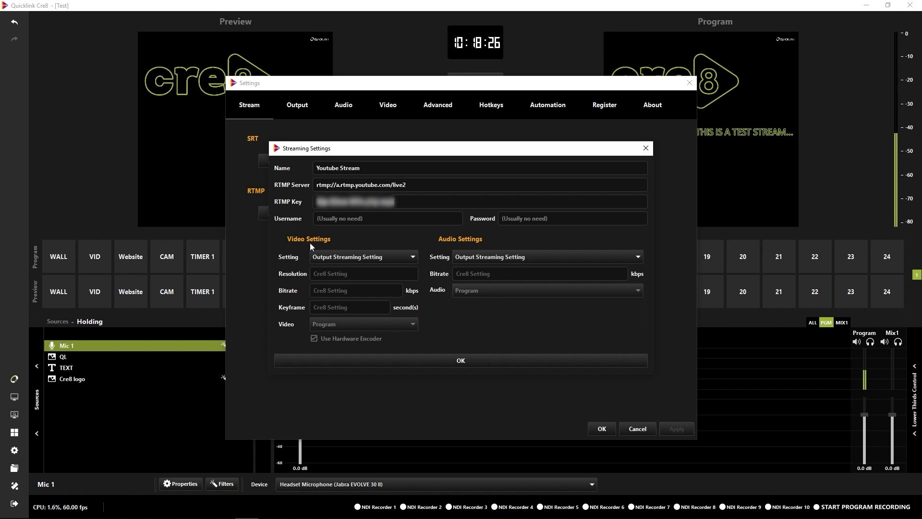
Give the Youtube Stream target custom video settings with a 1920x1080 resolution in Crop mode, and save the target
{"action": "left_click", "coordinate": [384, 258]}
{"action": "left_click", "coordinate": [362, 280]}
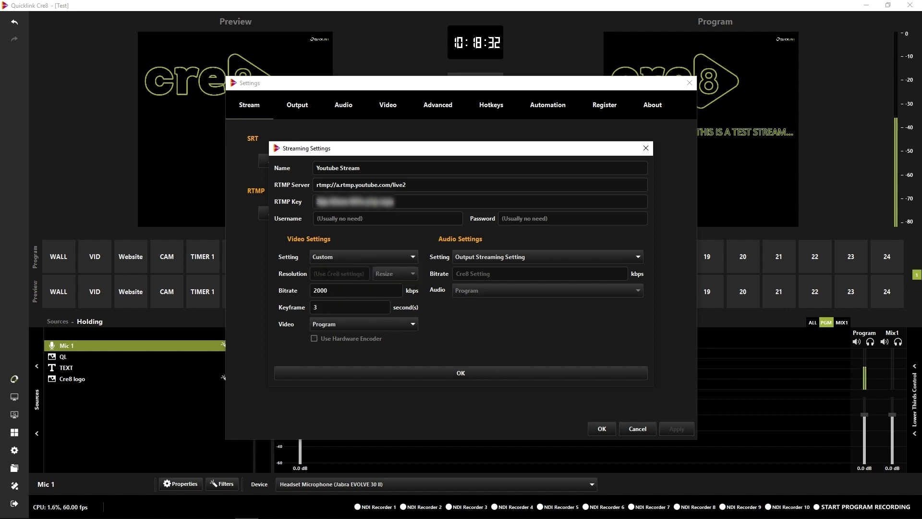
{"action": "type", "text": "1920x1080"}
{"action": "left_click", "coordinate": [399, 273]}
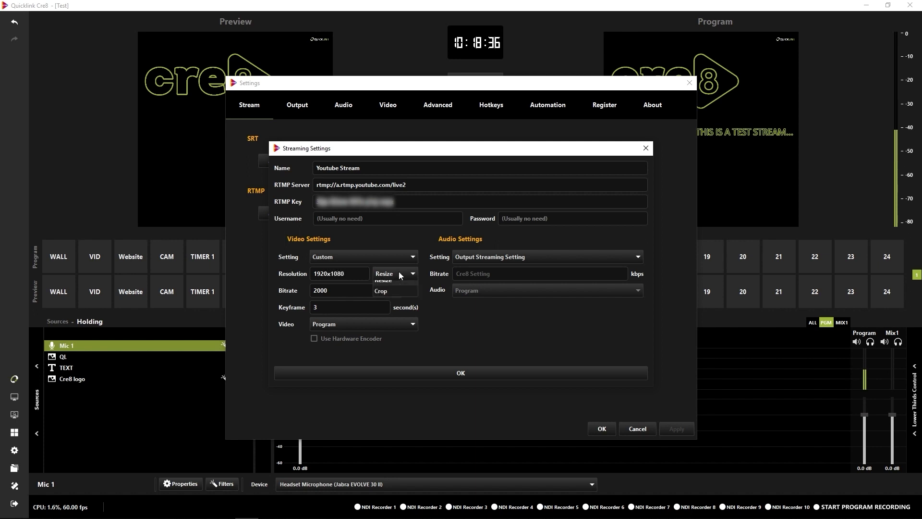
{"action": "left_click", "coordinate": [396, 298]}
{"action": "left_click", "coordinate": [465, 373]}
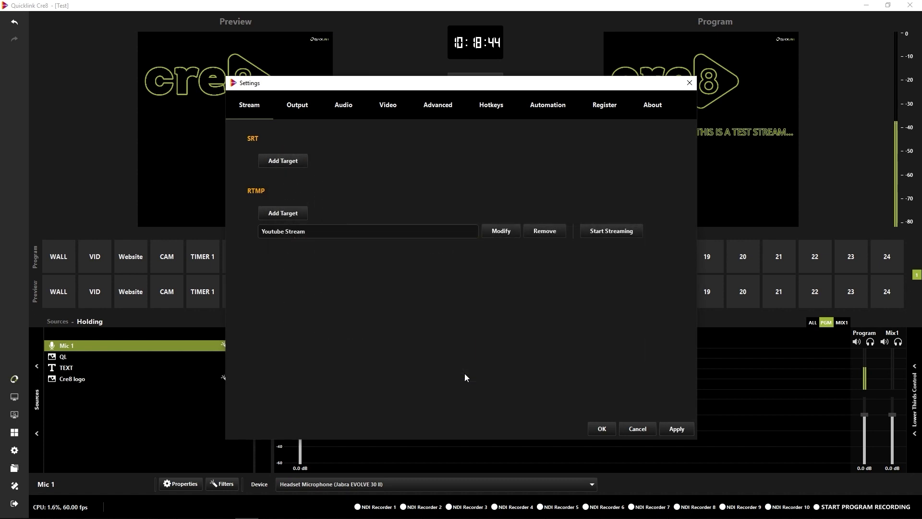
Add a second RTMP streaming target named Instagram Stream
{"action": "left_click", "coordinate": [303, 213]}
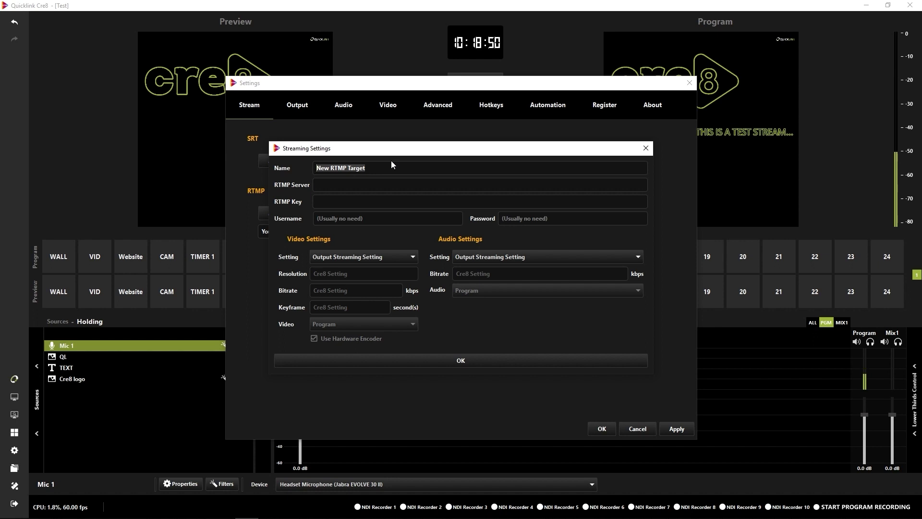
{"action": "type", "text": "Instag"}
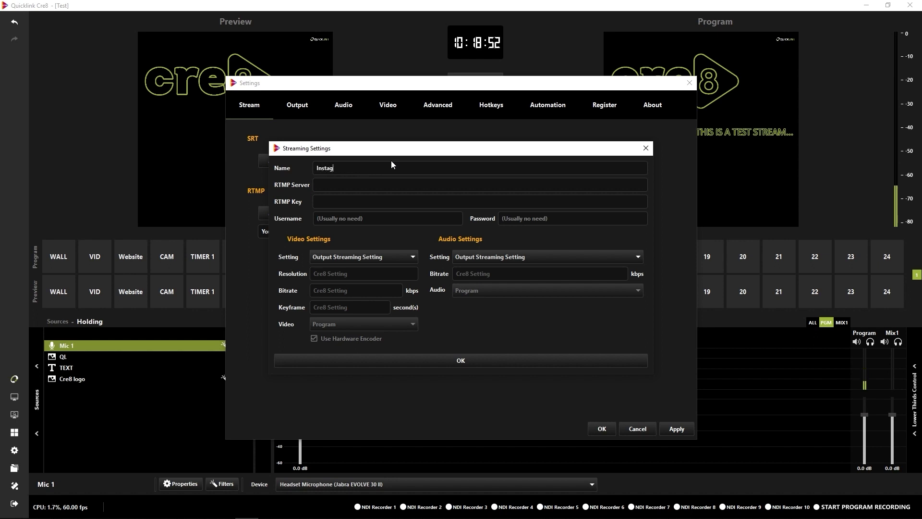
{"action": "type", "text": "ram Stream"}
Switch to Yellow Duck and log in to Instagram with the account username and password
{"action": "key", "text": "super+Tab"}
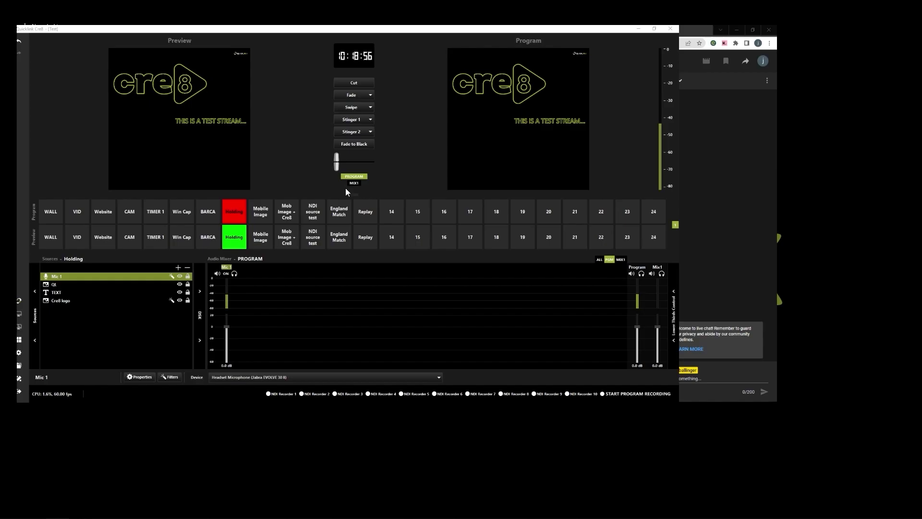
{"action": "left_click", "coordinate": [614, 112]}
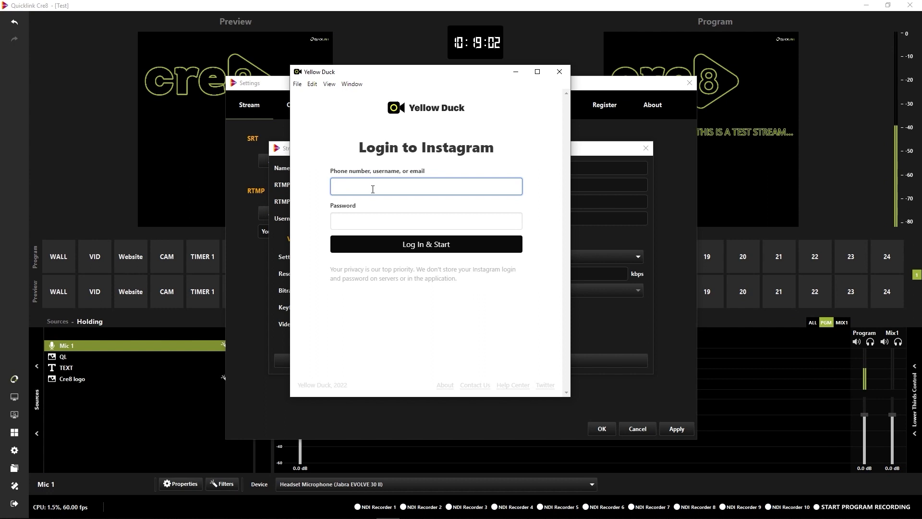
{"action": "type", "text": "jack"}
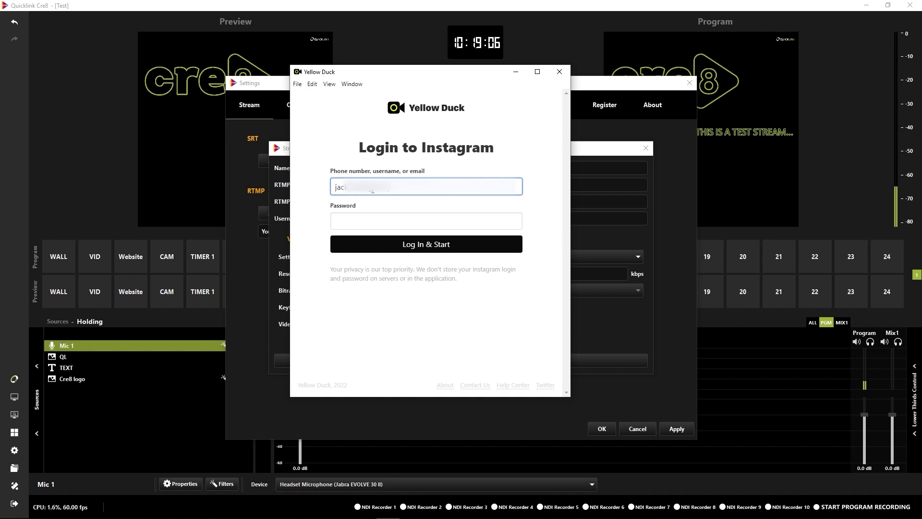
{"action": "key", "text": "Tab"}
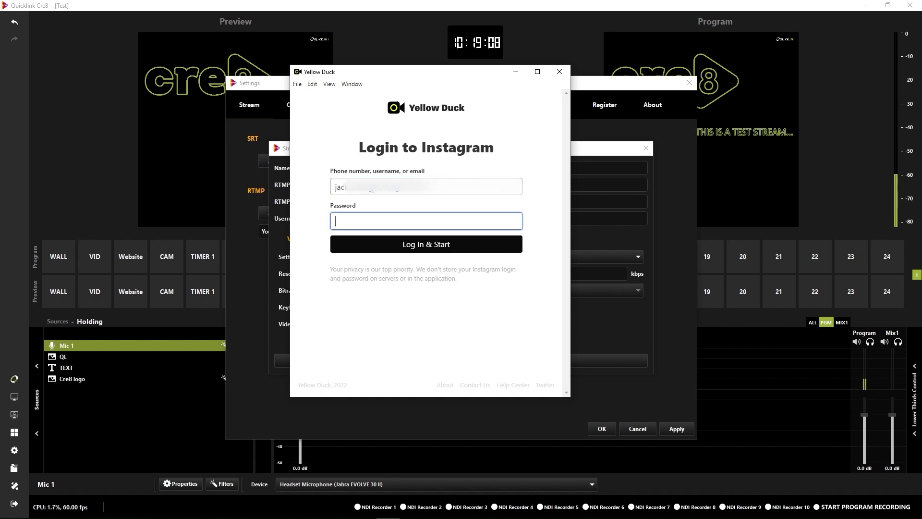
{"action": "type", "text": "*********"}
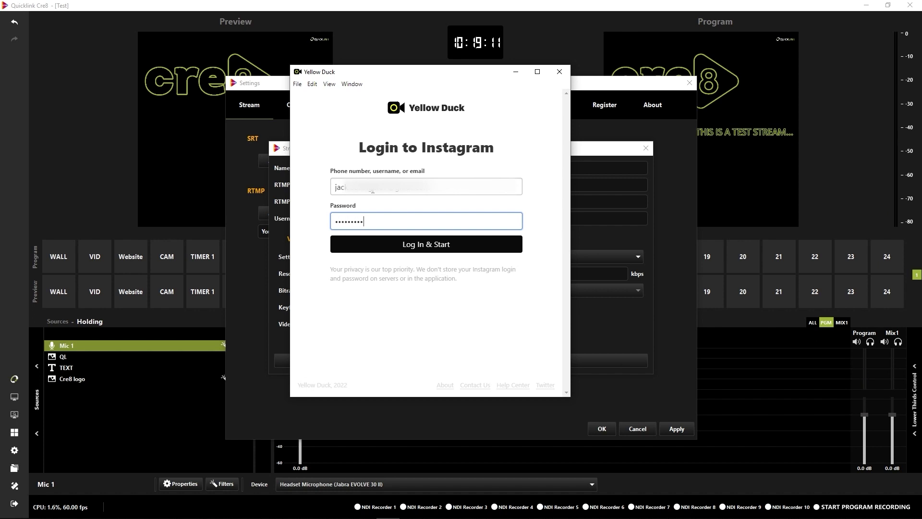
{"action": "left_click", "coordinate": [442, 245]}
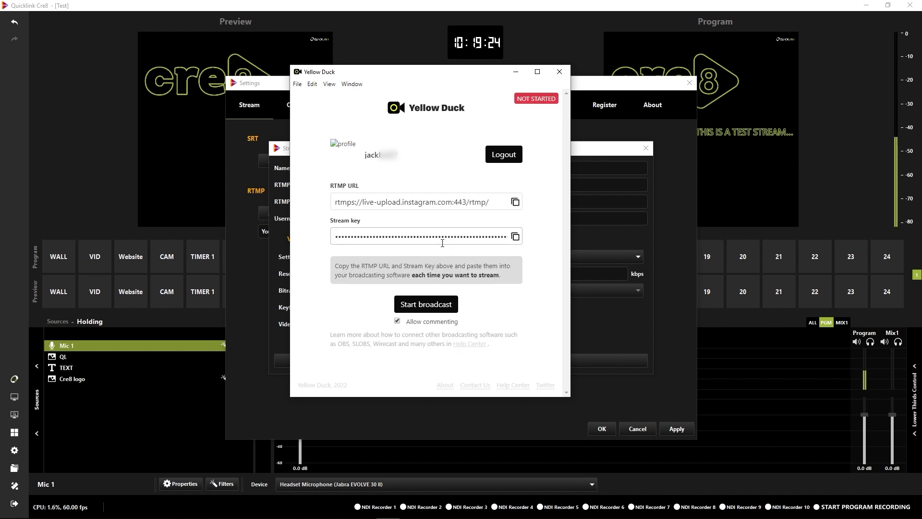
Copy the RTMP URL rtmps://live-upload.instagram.com:443/rtmp/ from Yellow Duck into the Instagram Stream target's RTMP server field in Cre8
{"action": "left_click", "coordinate": [516, 203]}
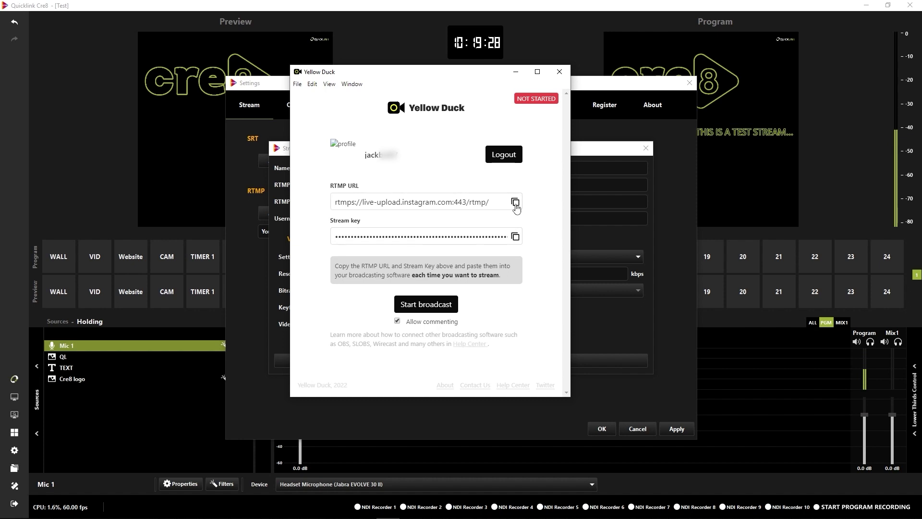
{"action": "left_click", "coordinate": [516, 204]}
{"action": "key", "text": "super+Tab"}
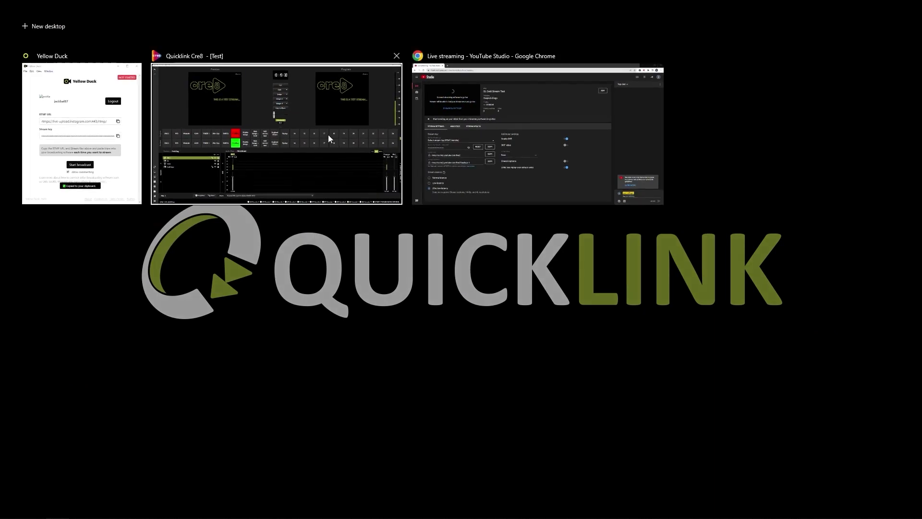
{"action": "left_click", "coordinate": [328, 135]}
{"action": "right_click", "coordinate": [329, 185]}
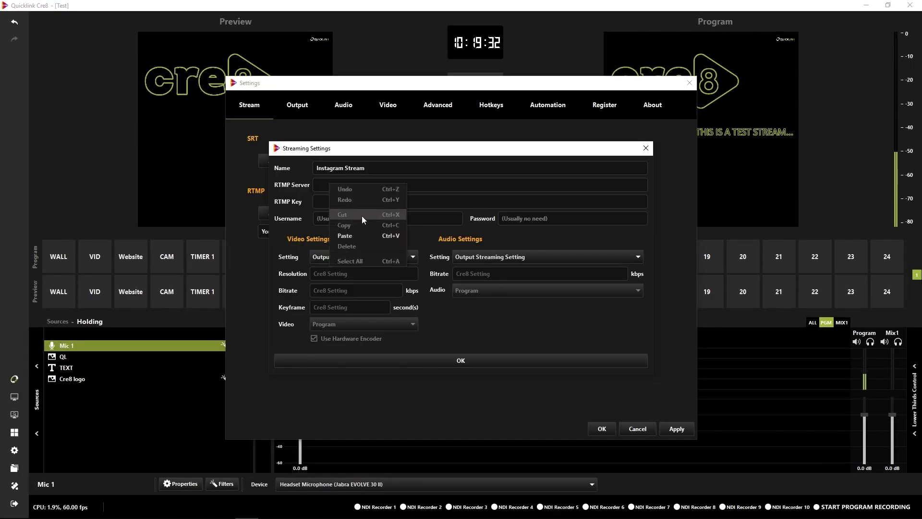
{"action": "left_click", "coordinate": [358, 235]}
Copy the stream key from Yellow Duck and paste it as the Instagram Stream target's RTMP key in Cre8
{"action": "key", "text": "super+Tab"}
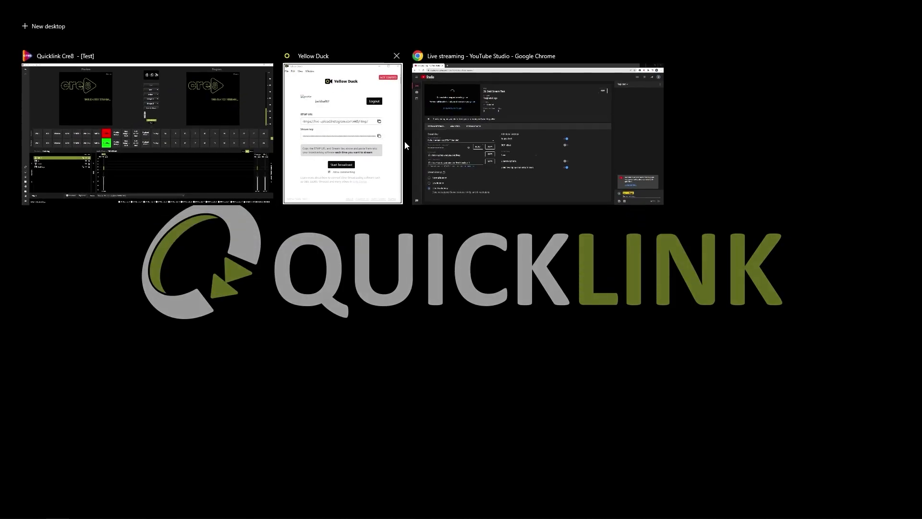
{"action": "left_click", "coordinate": [401, 144]}
{"action": "left_click", "coordinate": [515, 235]}
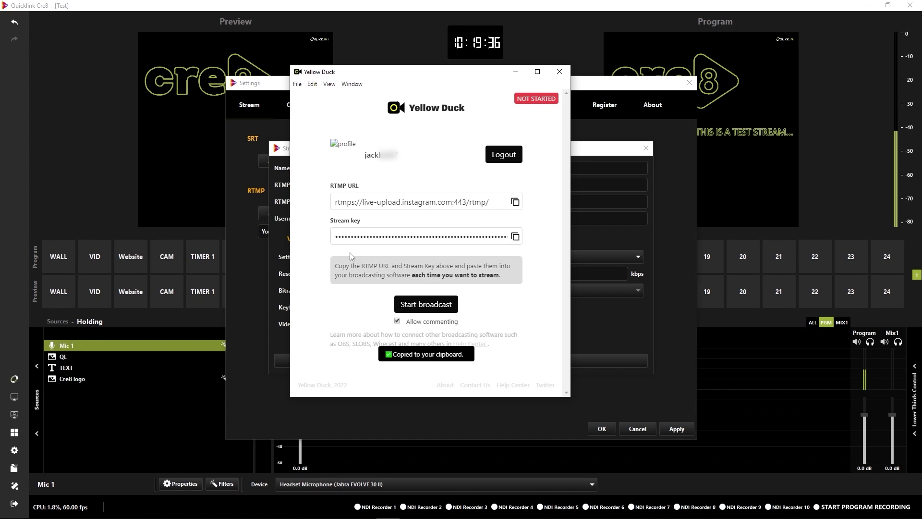
{"action": "key", "text": "super+Tab"}
{"action": "left_click", "coordinate": [276, 154]}
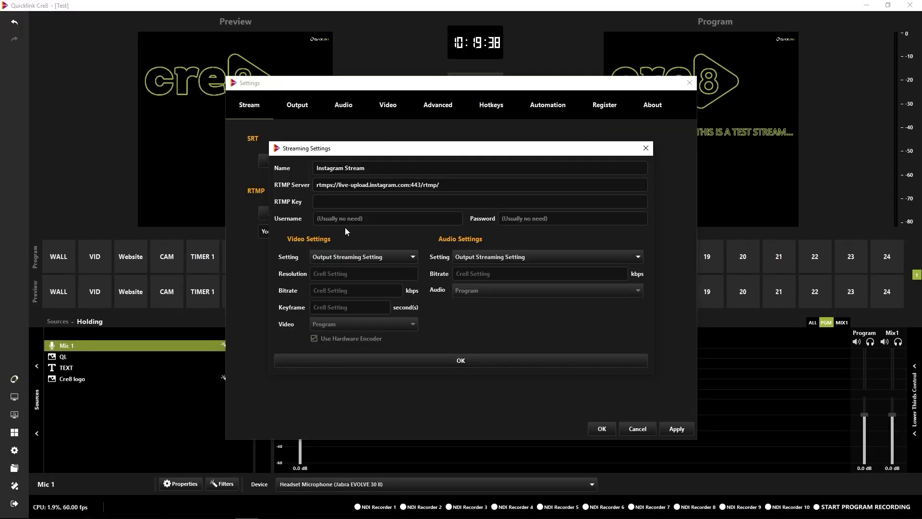
{"action": "right_click", "coordinate": [338, 204]}
{"action": "left_click", "coordinate": [361, 254]}
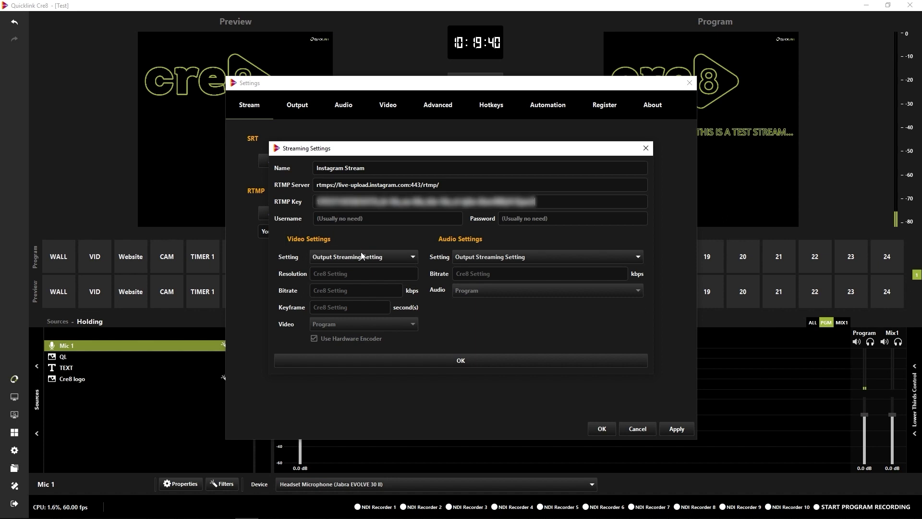
Give the Instagram Stream target custom video settings with a 1080x1920 resolution in Crop mode and Mix1 as the video source
{"action": "left_click", "coordinate": [382, 254]}
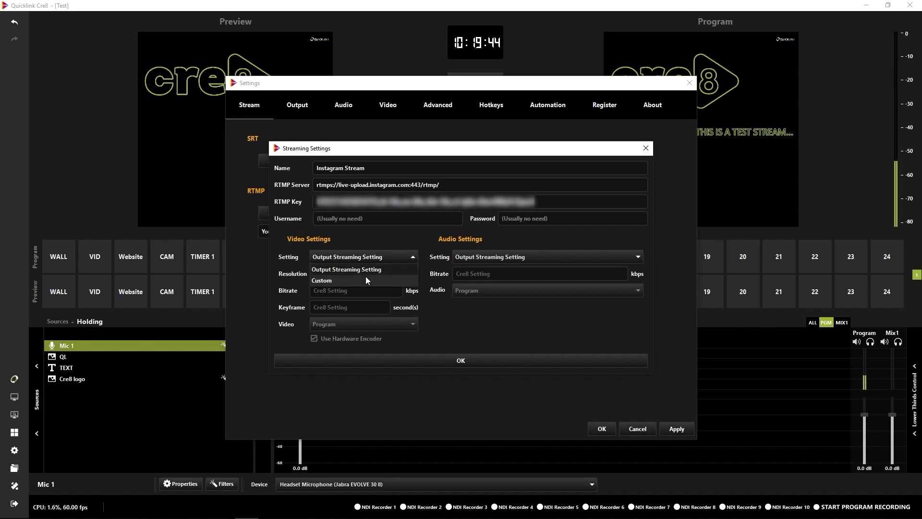
{"action": "left_click", "coordinate": [366, 278]}
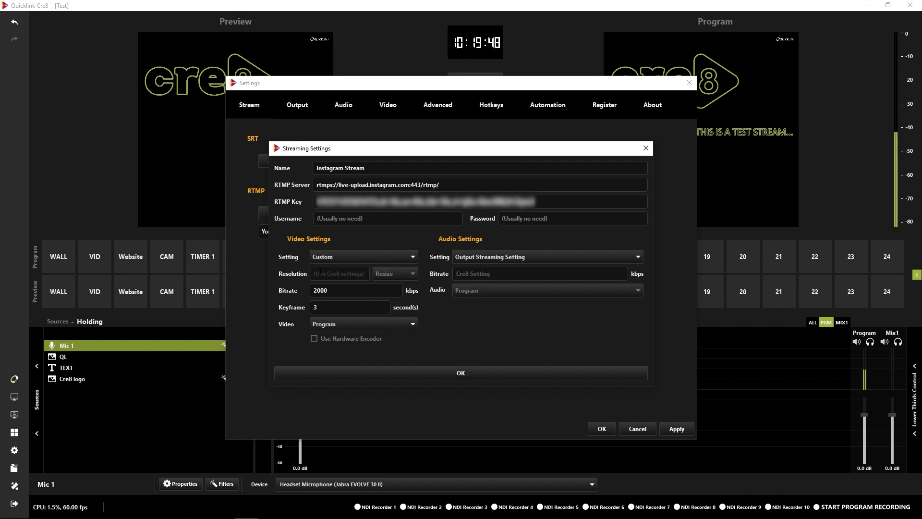
{"action": "type", "text": "1080x1920"}
{"action": "left_click", "coordinate": [391, 277]}
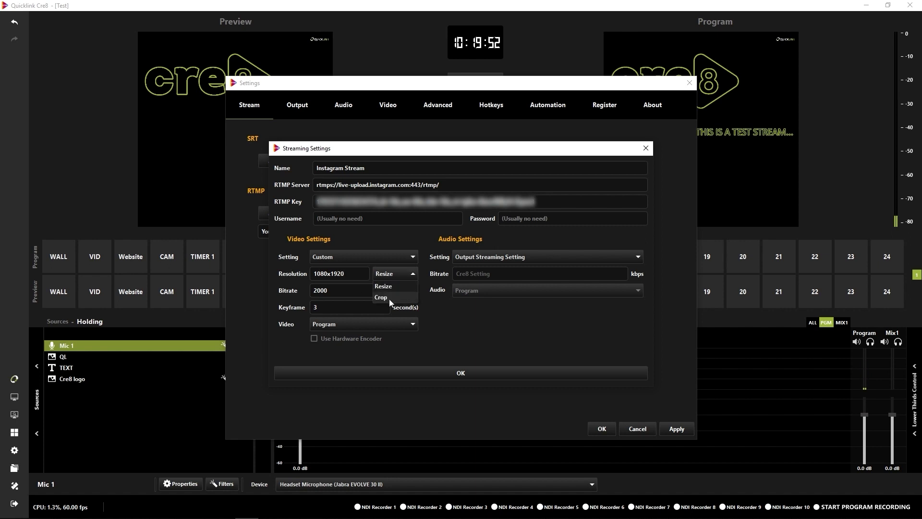
{"action": "left_click", "coordinate": [382, 322]}
{"action": "left_click", "coordinate": [365, 368]}
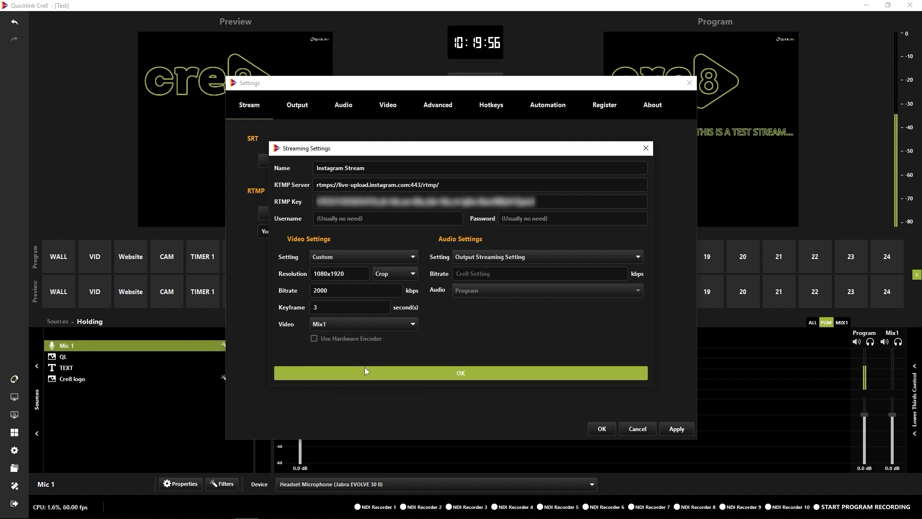
Set the Instagram Stream target's audio to Custom with Mix1 on track 1, and save the target
{"action": "left_click", "coordinate": [487, 260]}
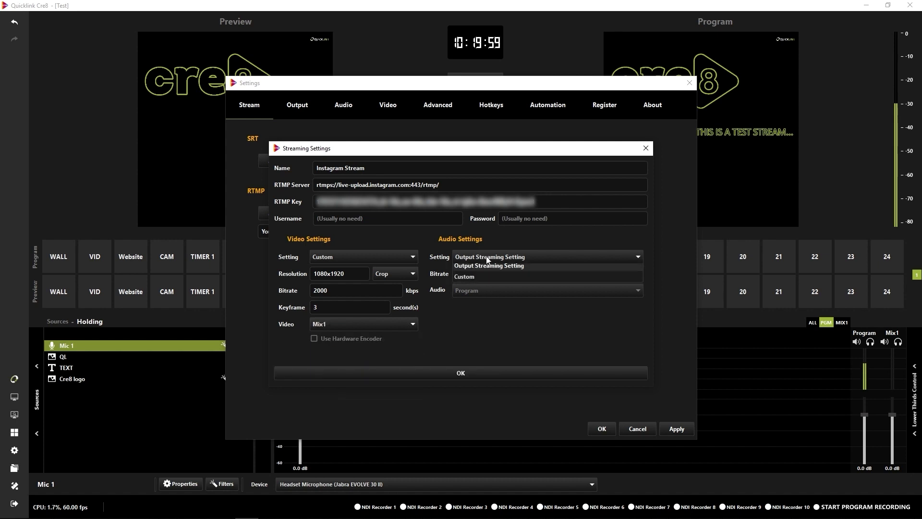
{"action": "left_click", "coordinate": [475, 280]}
{"action": "left_click", "coordinate": [478, 321]}
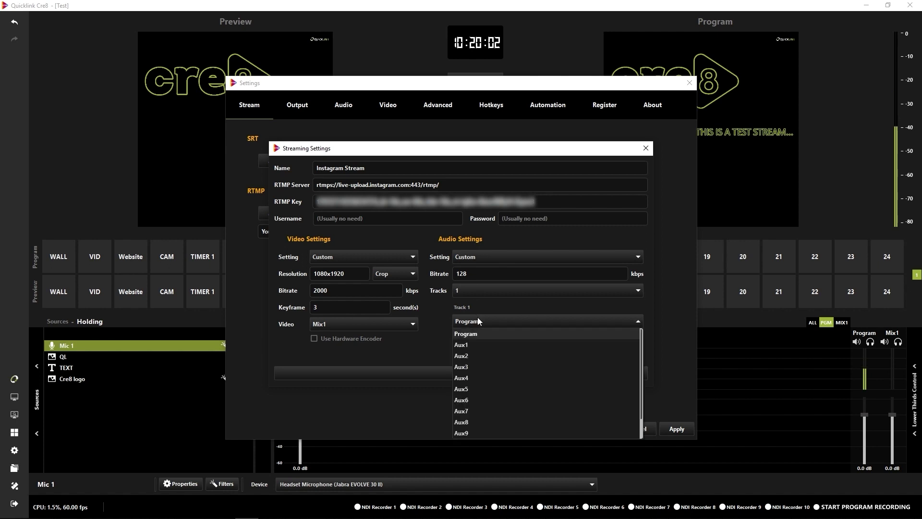
{"action": "left_click", "coordinate": [474, 430]}
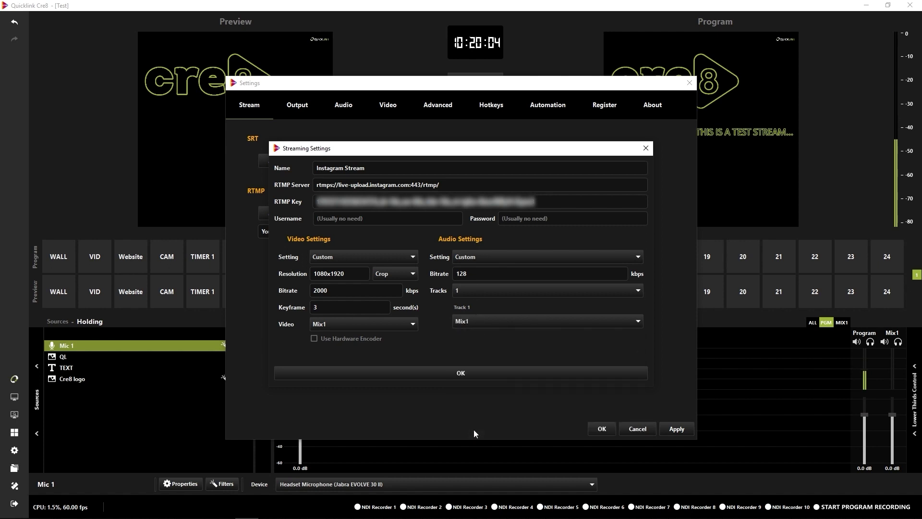
{"action": "left_click", "coordinate": [465, 371]}
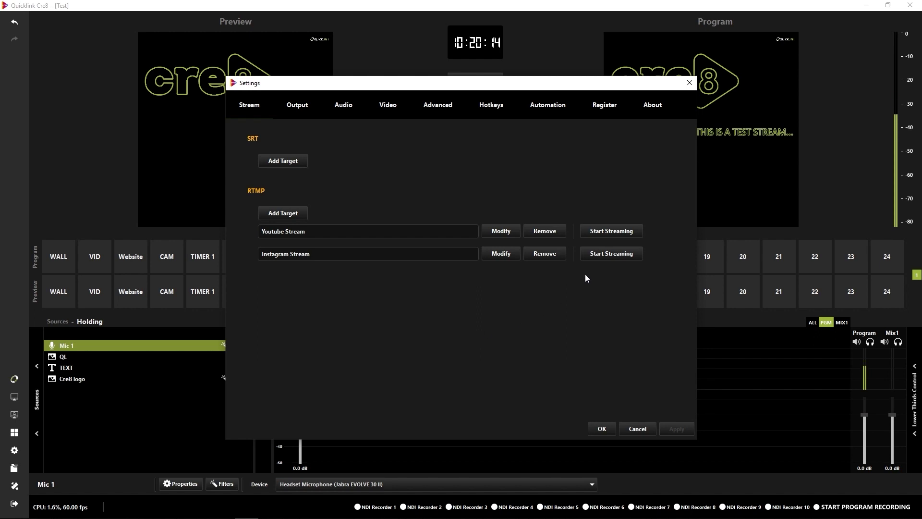
Start streaming to both the Youtube Stream and Instagram Stream targets, and check the live stream in YouTube Studio in Chrome
{"action": "left_click", "coordinate": [610, 233]}
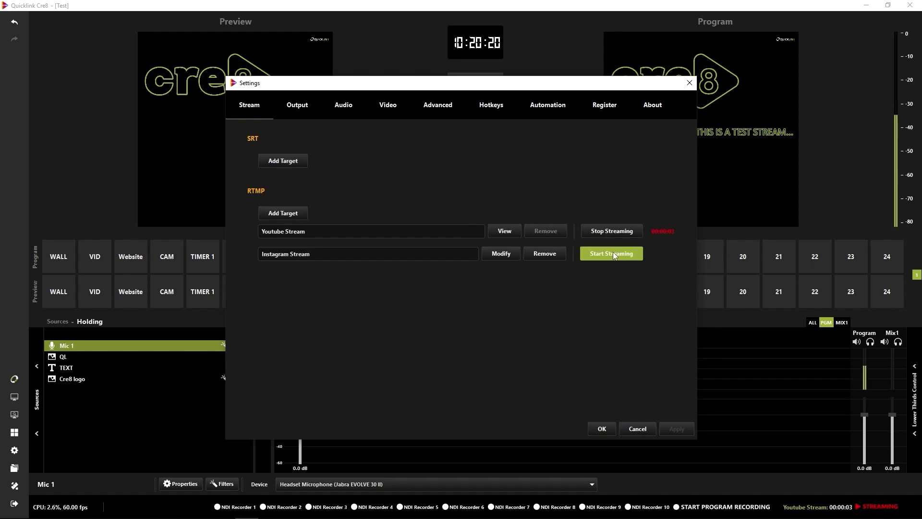
{"action": "left_click", "coordinate": [613, 253]}
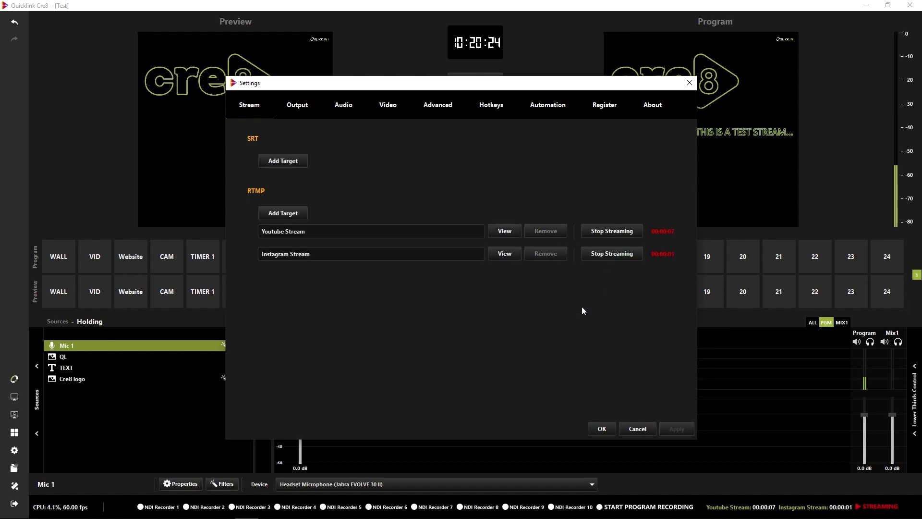
{"action": "key", "text": "super+Tab"}
{"action": "left_click", "coordinate": [533, 157]}
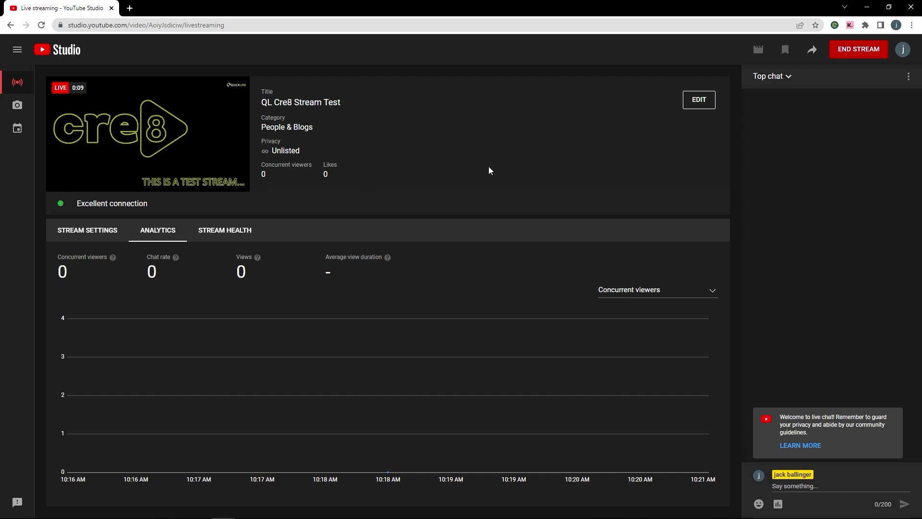
Switch to Yellow Duck, turn off commenting, and start the Instagram broadcast
{"action": "key", "text": "super+Tab"}
{"action": "left_click", "coordinate": [599, 109]}
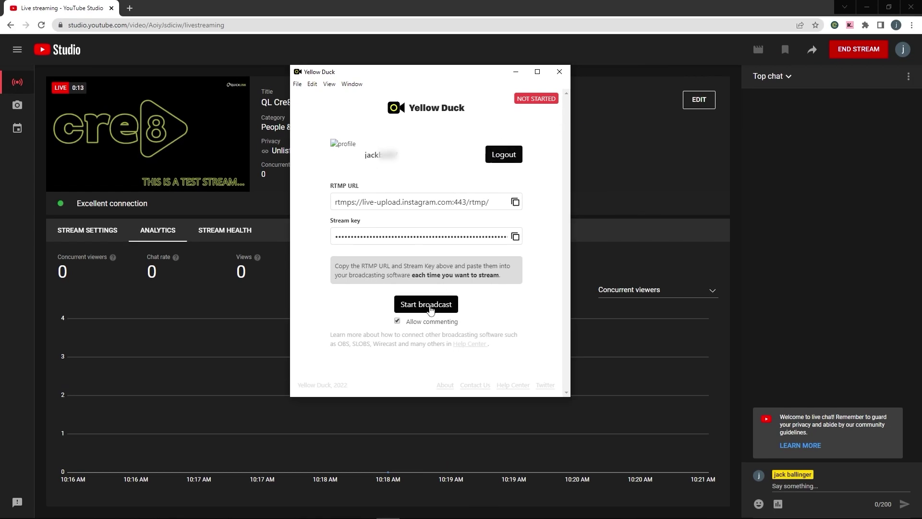
{"action": "left_click", "coordinate": [397, 321]}
{"action": "left_click", "coordinate": [426, 306]}
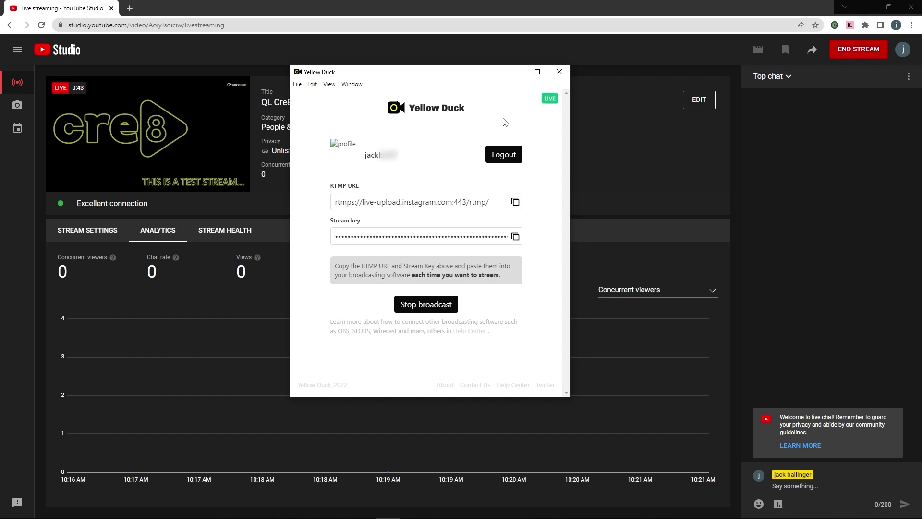
Switch back to Cre8 and stop streaming to both the Youtube Stream and Instagram Stream targets
{"action": "key", "text": "super+Tab"}
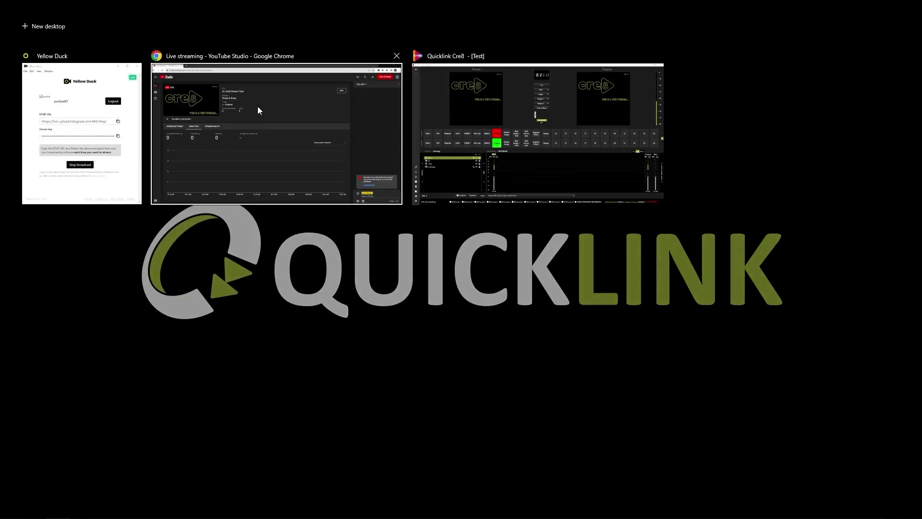
{"action": "left_click", "coordinate": [446, 108]}
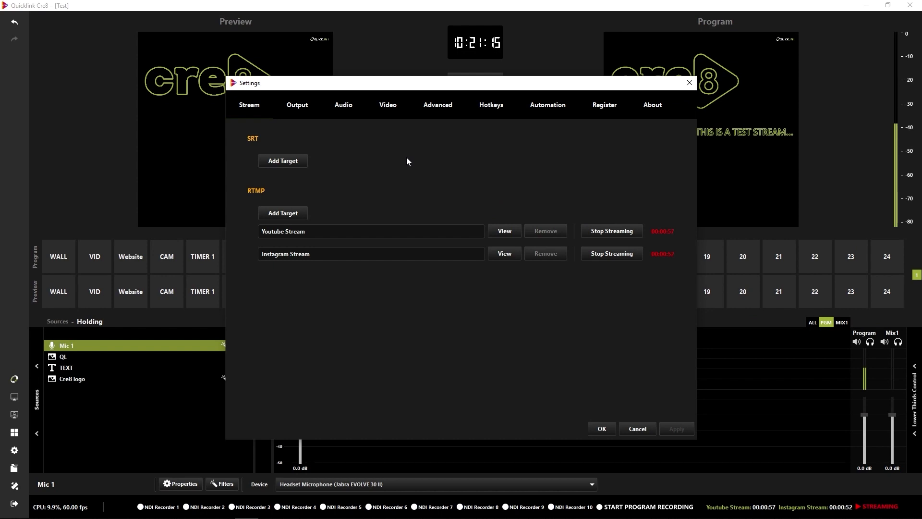
{"action": "left_click", "coordinate": [607, 229]}
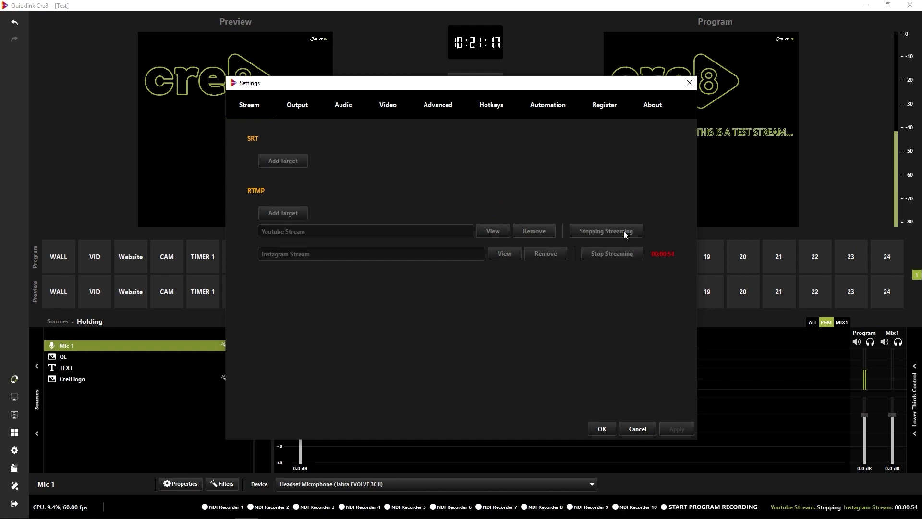
{"action": "left_click", "coordinate": [616, 254]}
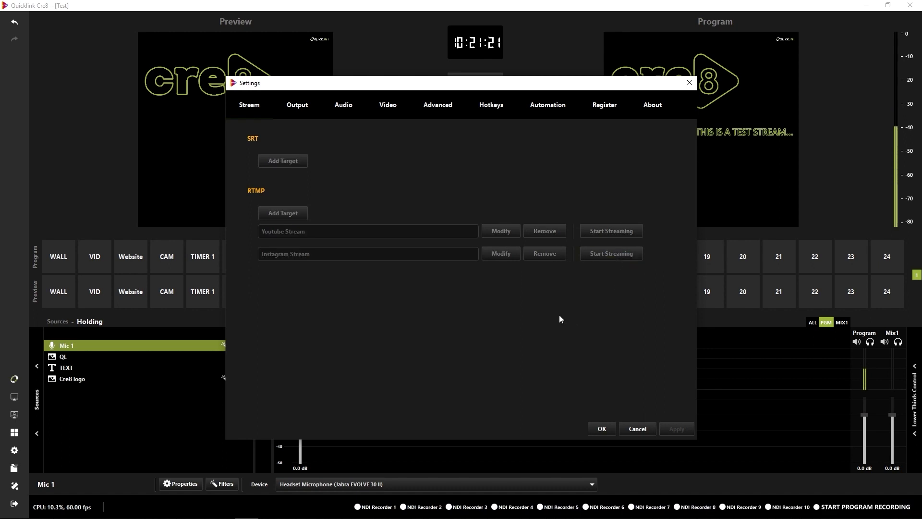